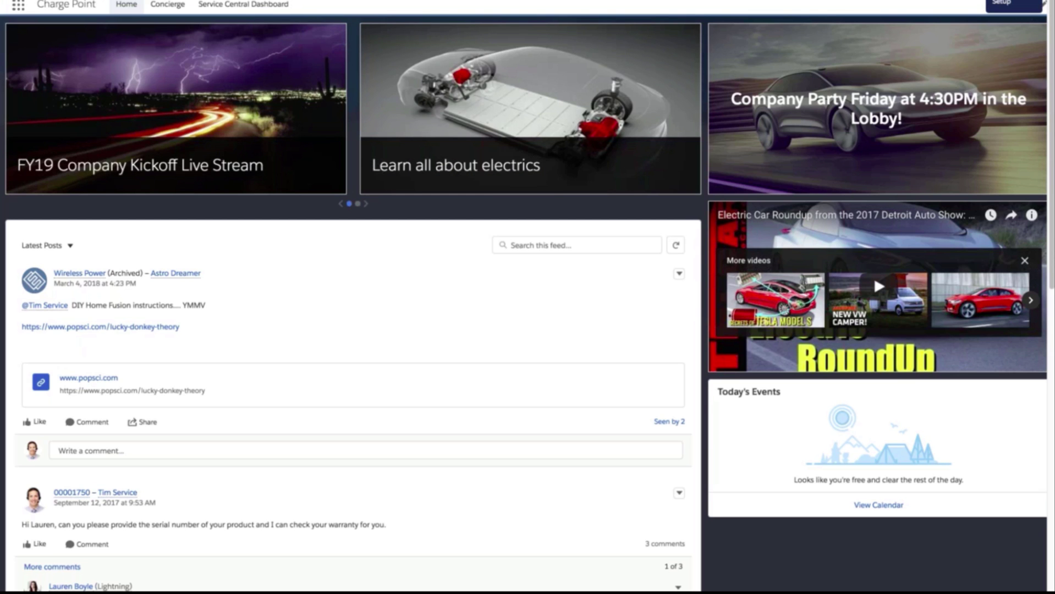
- Open the home page in the page editor
{"action": "left_click", "coordinate": [1013, 2]}
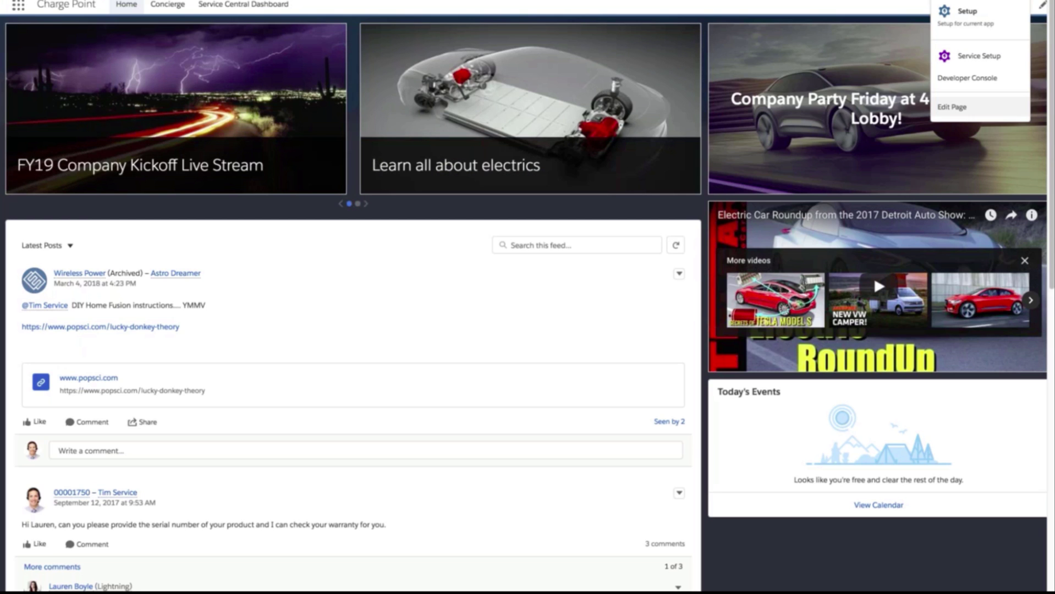
{"action": "key", "text": "Escape"}
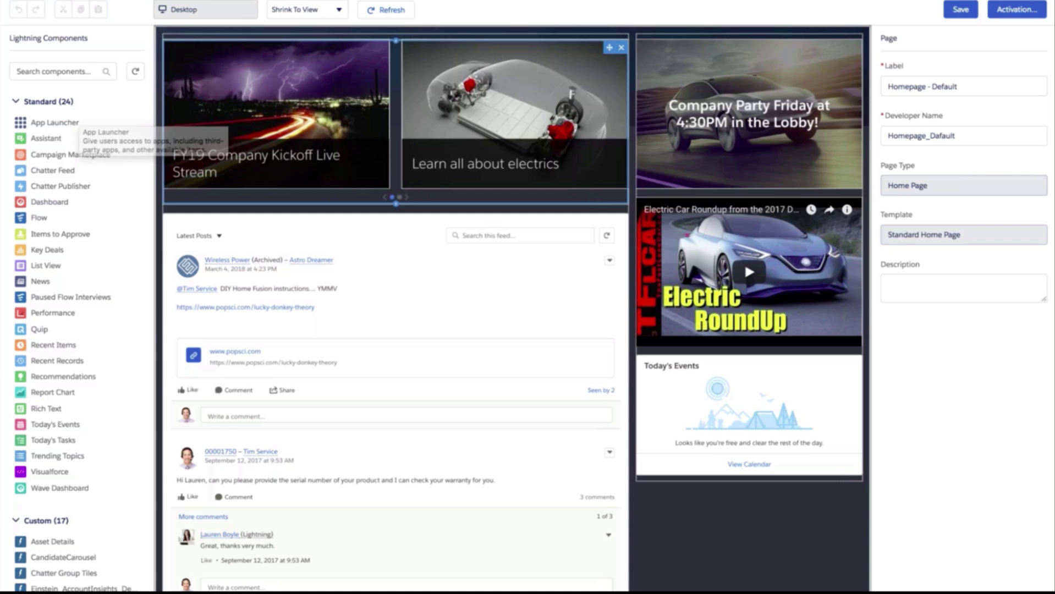
- Review the available standard, custom and managed Lightning components, then leave the AppExchange component listing
{"action": "scroll", "coordinate": [55, 122], "scroll_direction": "down", "scroll_amount": 1}
{"action": "scroll", "coordinate": [77, 330], "scroll_direction": "down", "scroll_amount": 3}
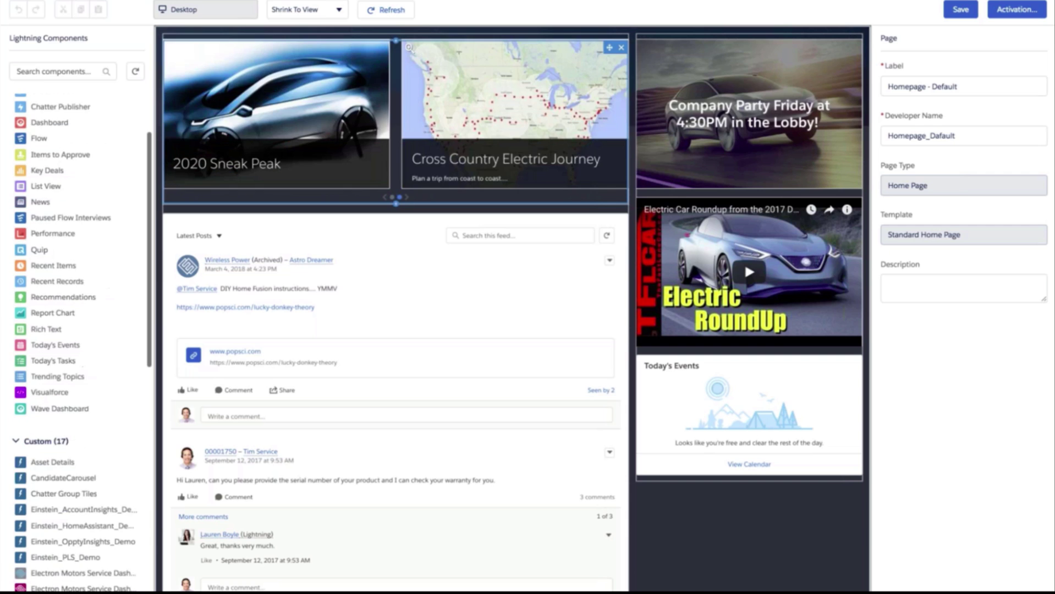
{"action": "scroll", "coordinate": [77, 331], "scroll_direction": "down", "scroll_amount": 10}
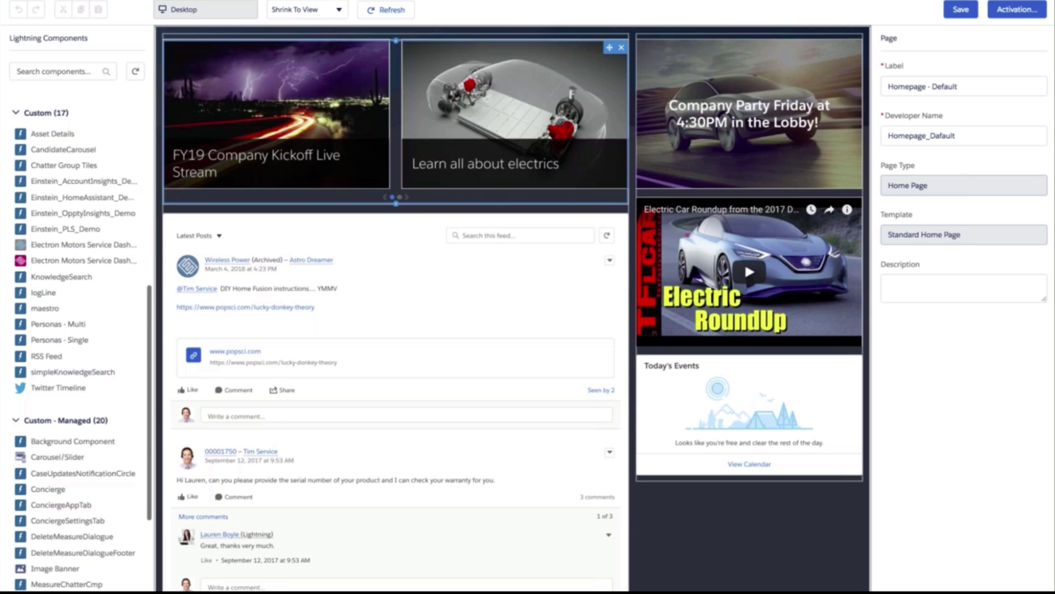
{"action": "scroll", "coordinate": [90, 333], "scroll_direction": "down", "scroll_amount": 5}
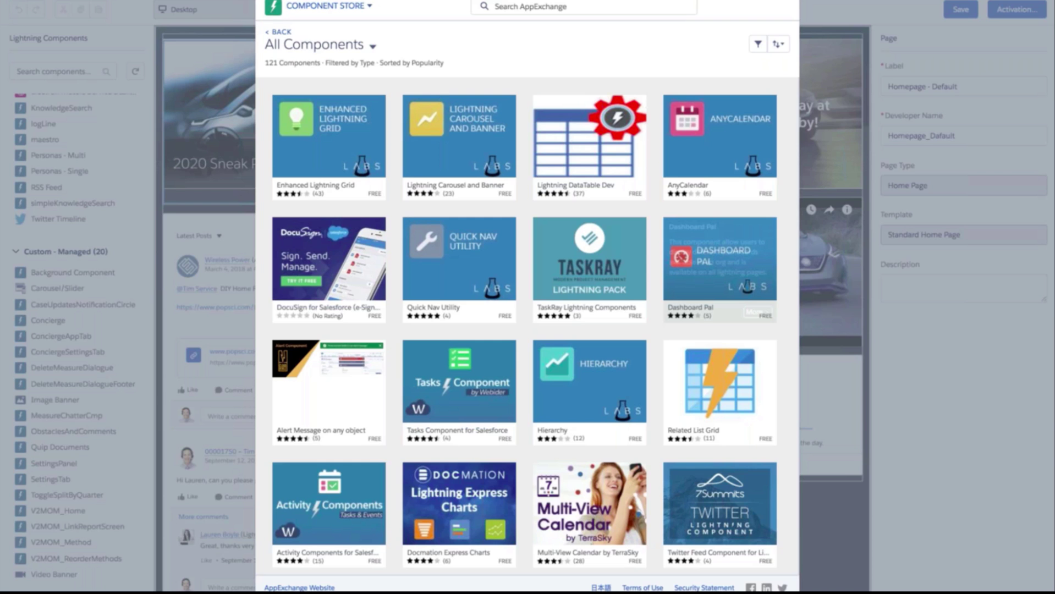
{"action": "mouse_move", "coordinate": [816, 4]}
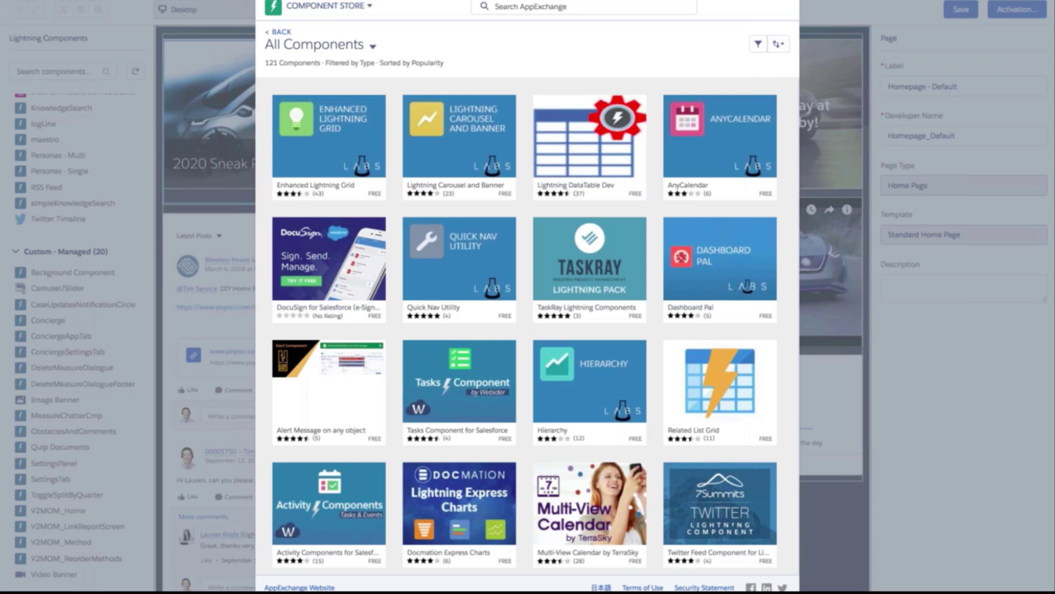
{"action": "key", "text": "Escape"}
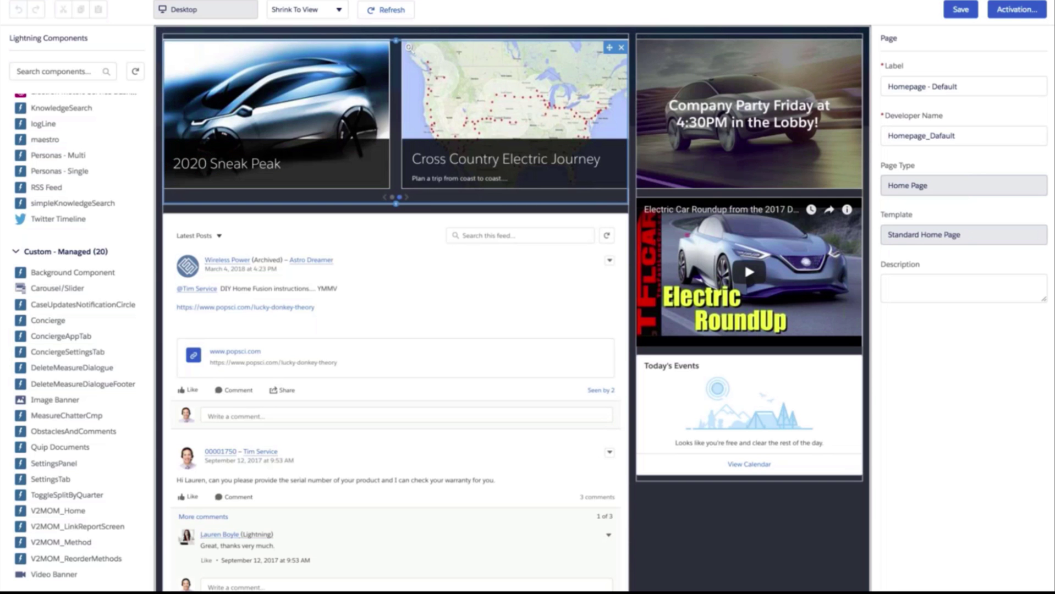
- Select the company party image banner and examine its image URL and caption title properties
{"action": "left_click", "coordinate": [767, 123]}
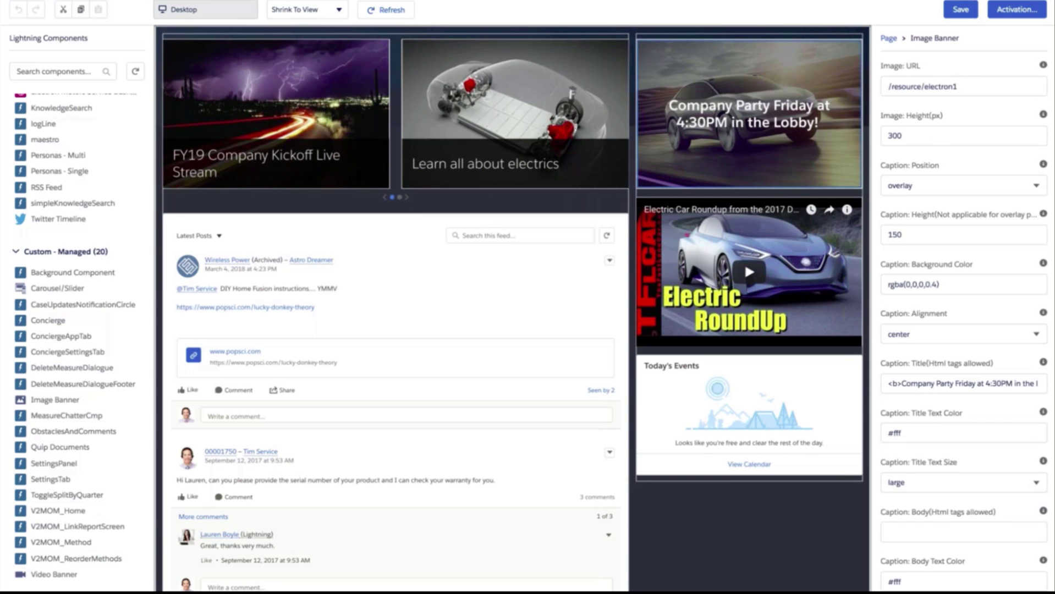
{"action": "scroll", "coordinate": [962, 308], "scroll_direction": "down", "scroll_amount": 1}
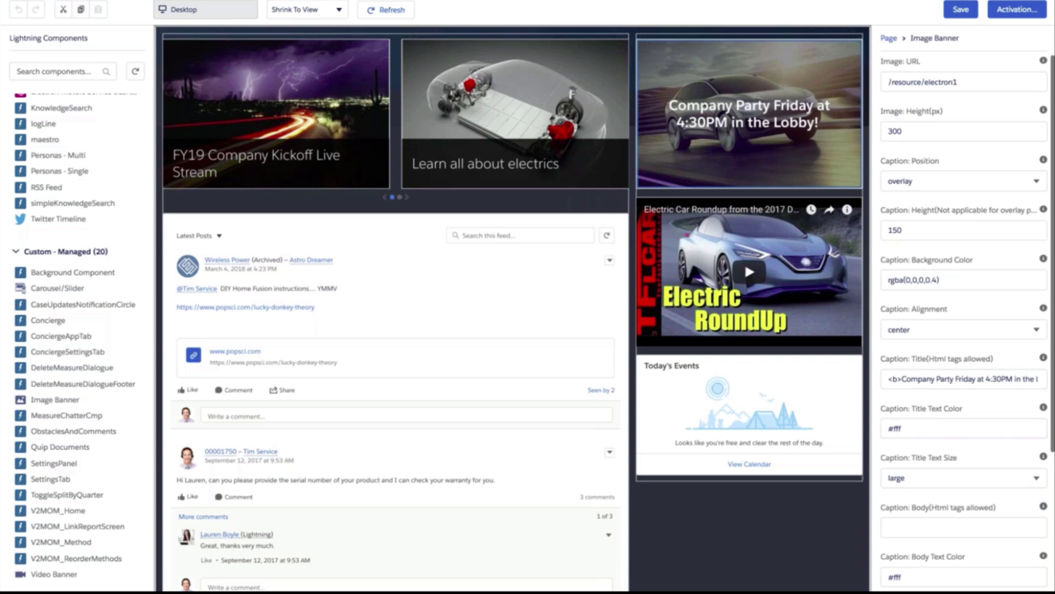
{"action": "scroll", "coordinate": [919, 85], "scroll_direction": "down", "scroll_amount": 2}
{"action": "scroll", "coordinate": [919, 85], "scroll_direction": "up", "scroll_amount": 3}
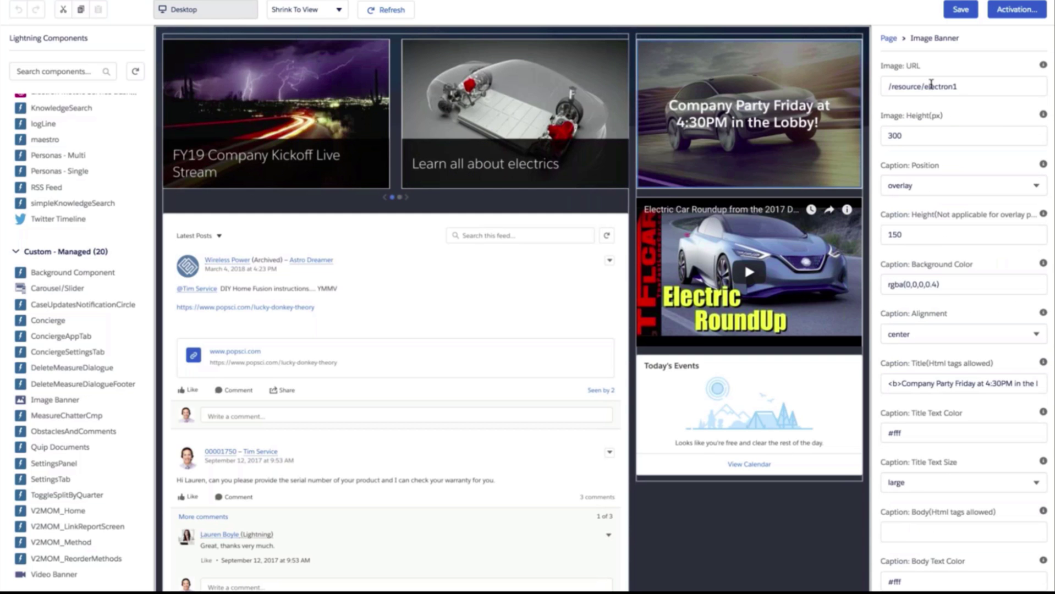
{"action": "left_click", "coordinate": [930, 84]}
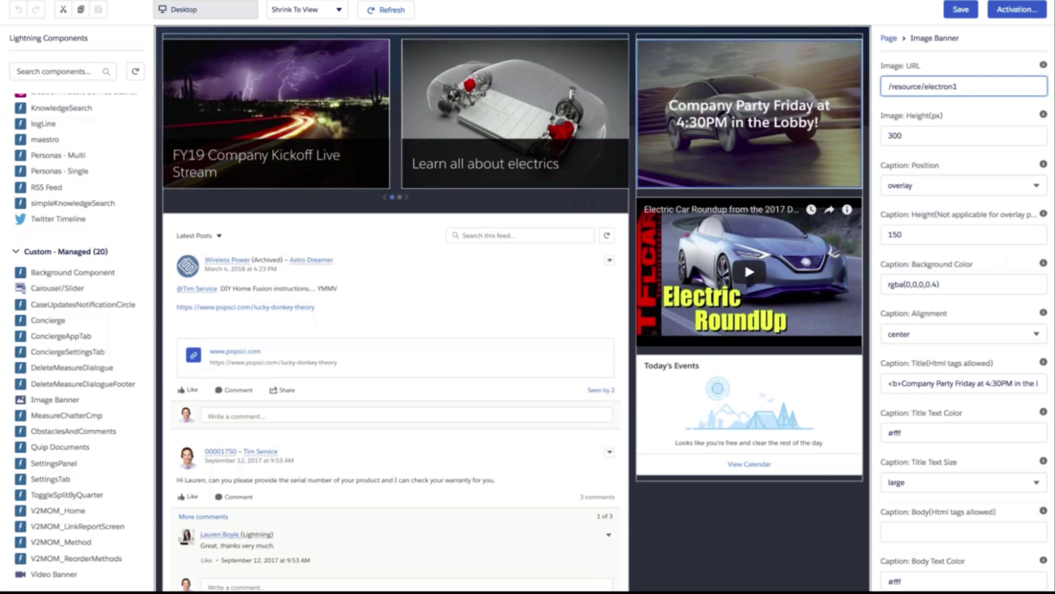
{"action": "left_click", "coordinate": [935, 383]}
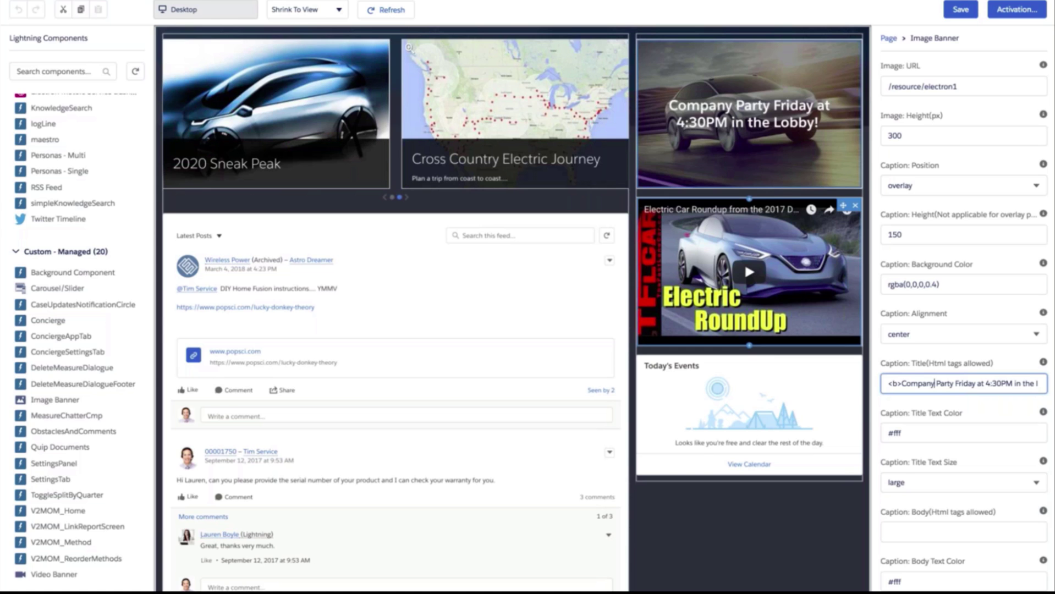
{"action": "left_click", "coordinate": [749, 247]}
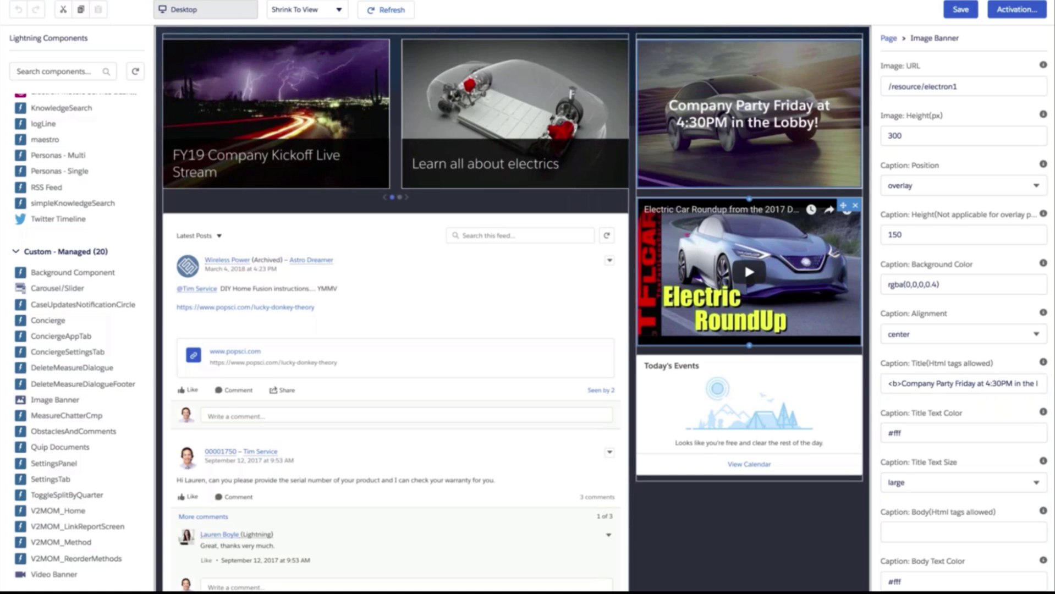
- Add a component visibility filter to the company party banner with User > Office Location Equal HQ
{"action": "scroll", "coordinate": [935, 588], "scroll_direction": "down", "scroll_amount": 5}
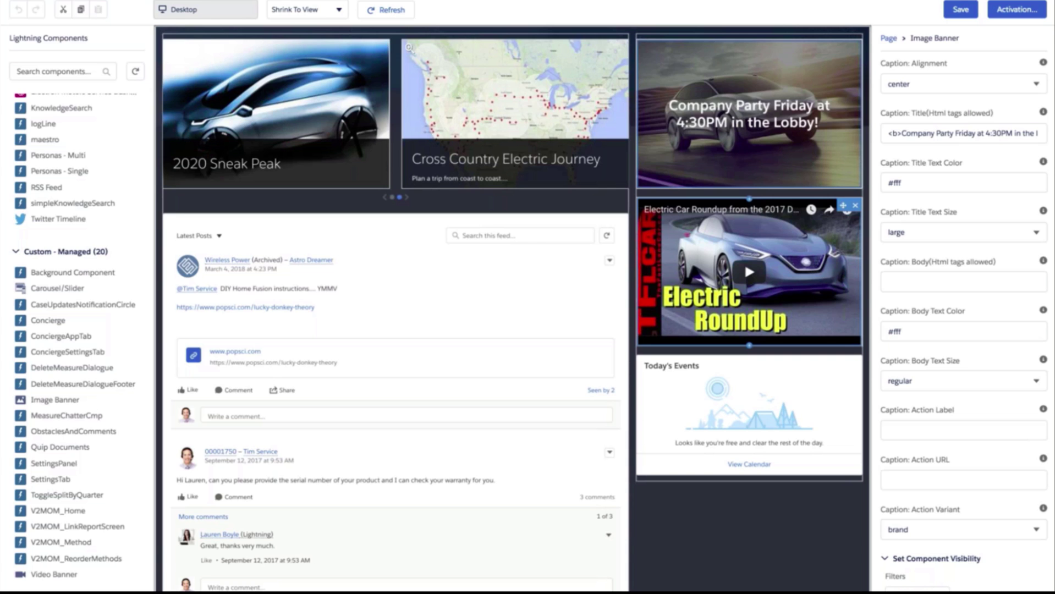
{"action": "left_click", "coordinate": [968, 586]}
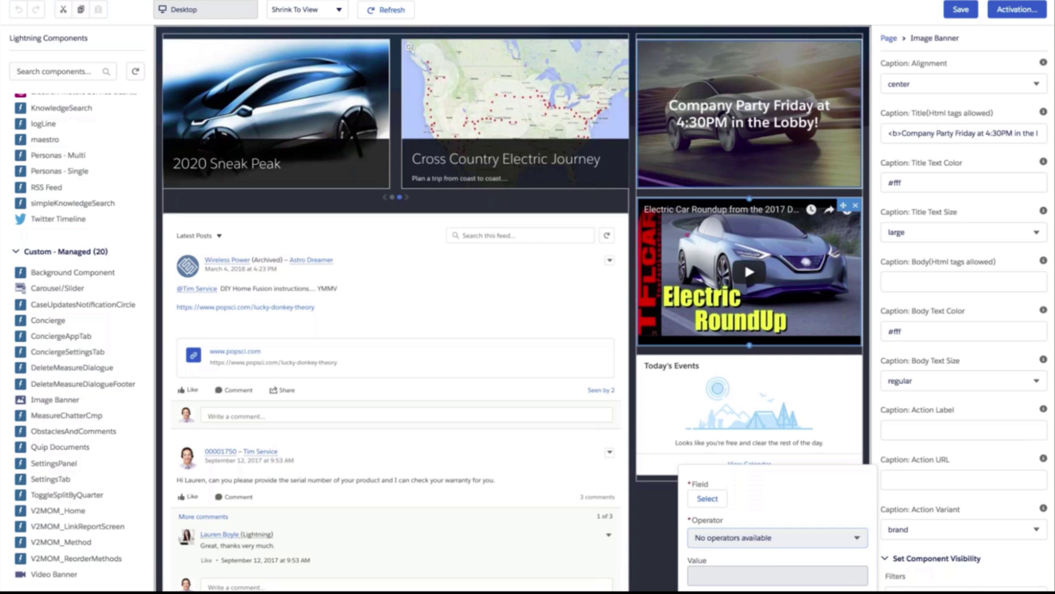
{"action": "left_click", "coordinate": [714, 499]}
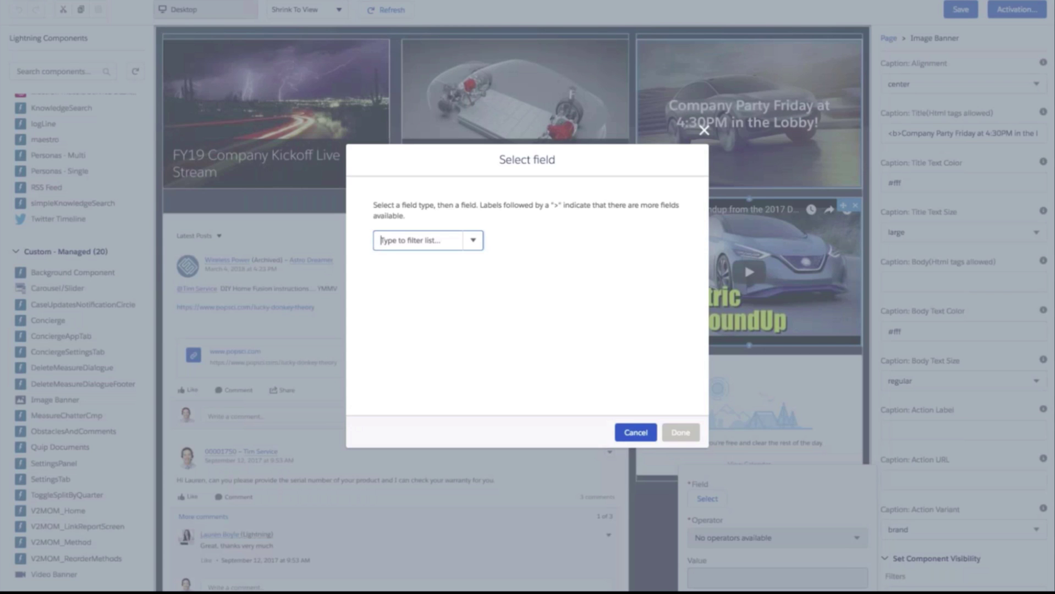
{"action": "left_click", "coordinate": [462, 261]}
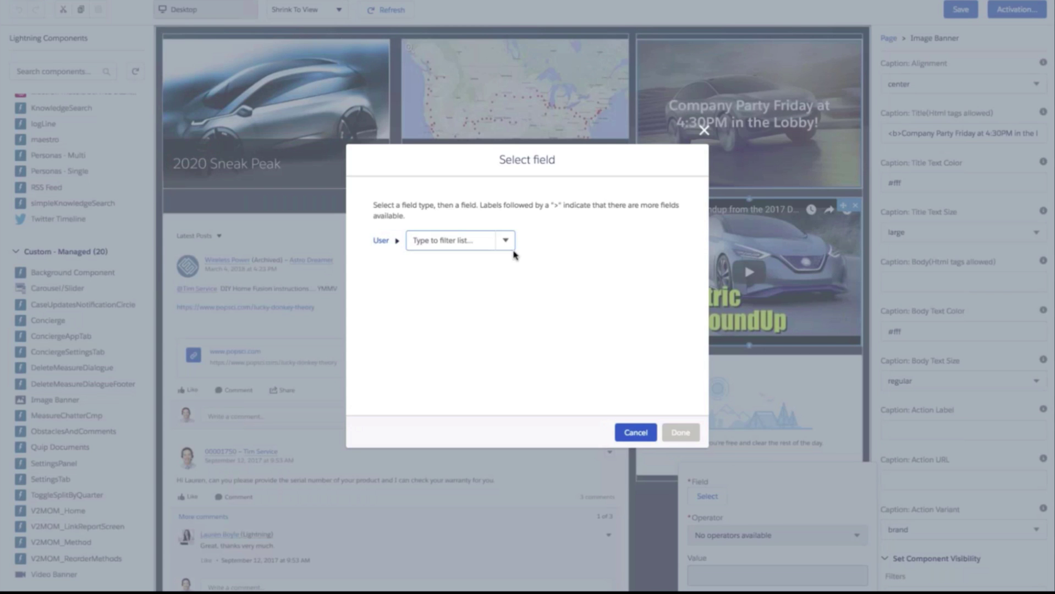
{"action": "type", "text": "o"}
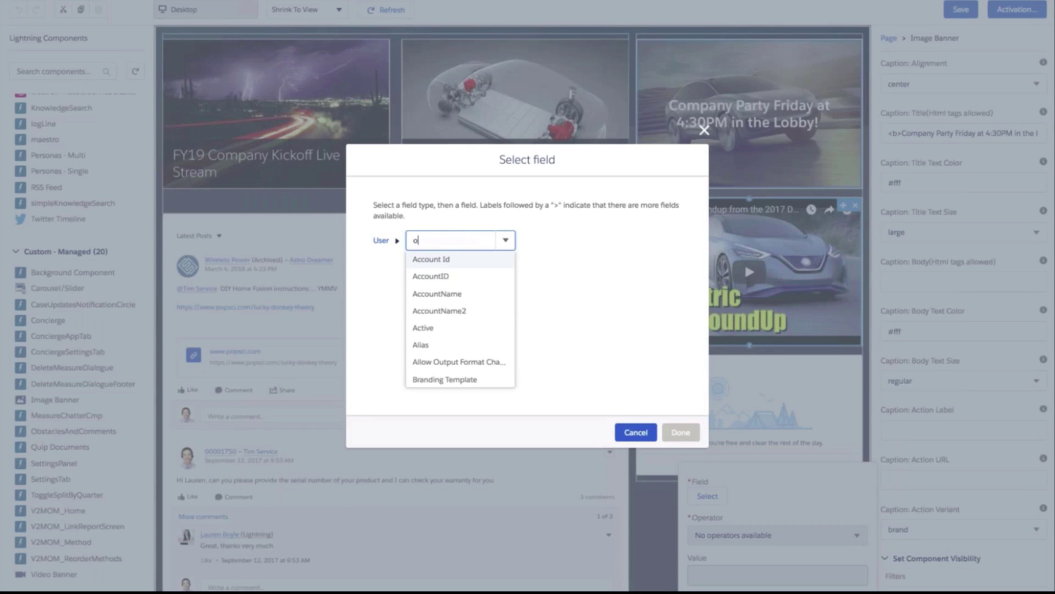
{"action": "type", "text": "f"}
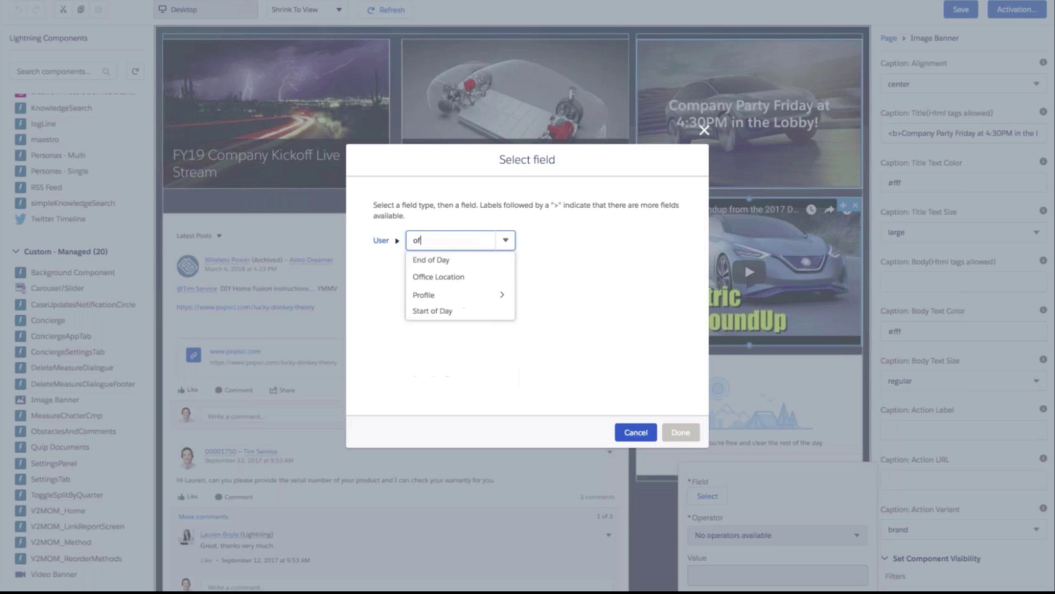
{"action": "left_click", "coordinate": [454, 279]}
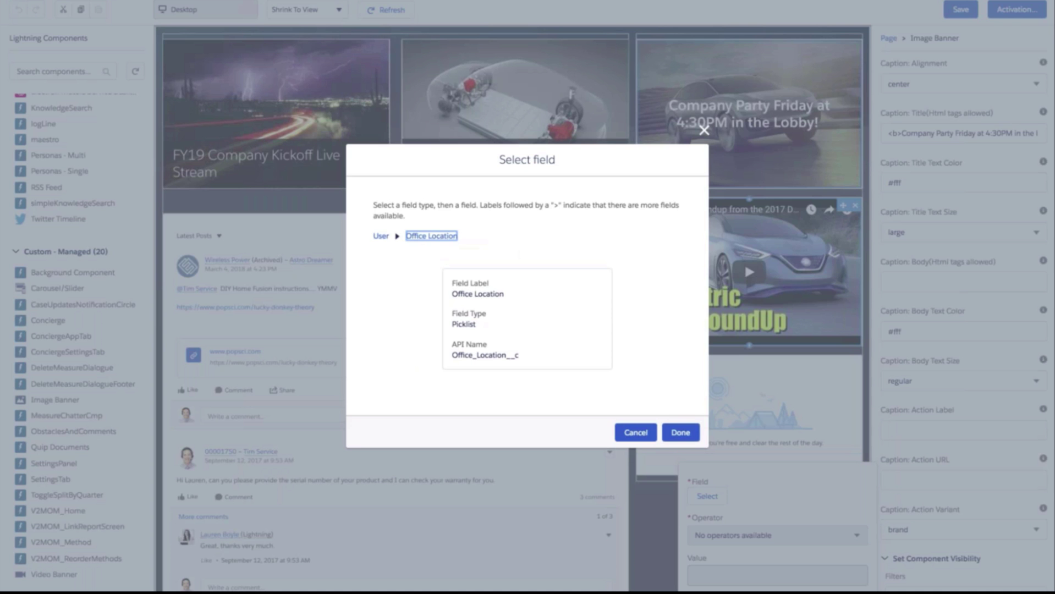
{"action": "left_click", "coordinate": [681, 432]}
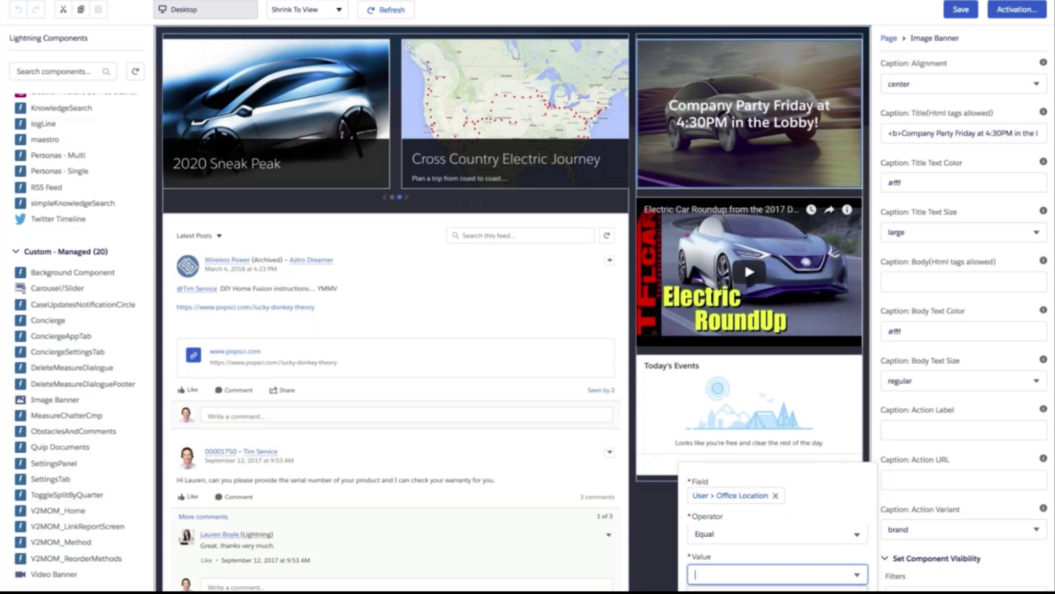
{"action": "type", "text": "HQ"}
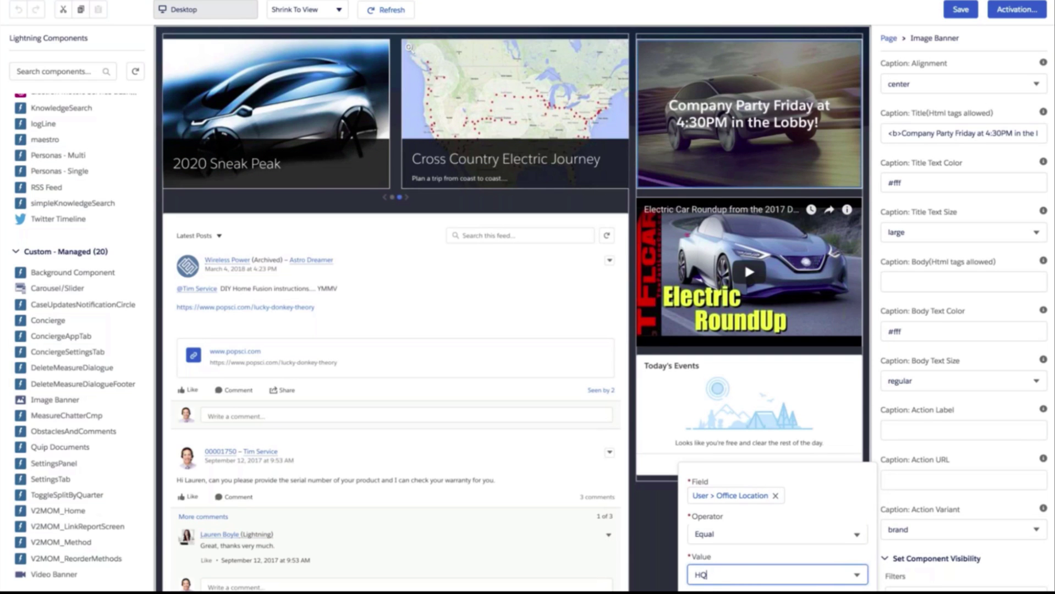
- Duplicate the company party banner, placing the copy directly below the original
{"action": "left_click", "coordinate": [777, 126]}
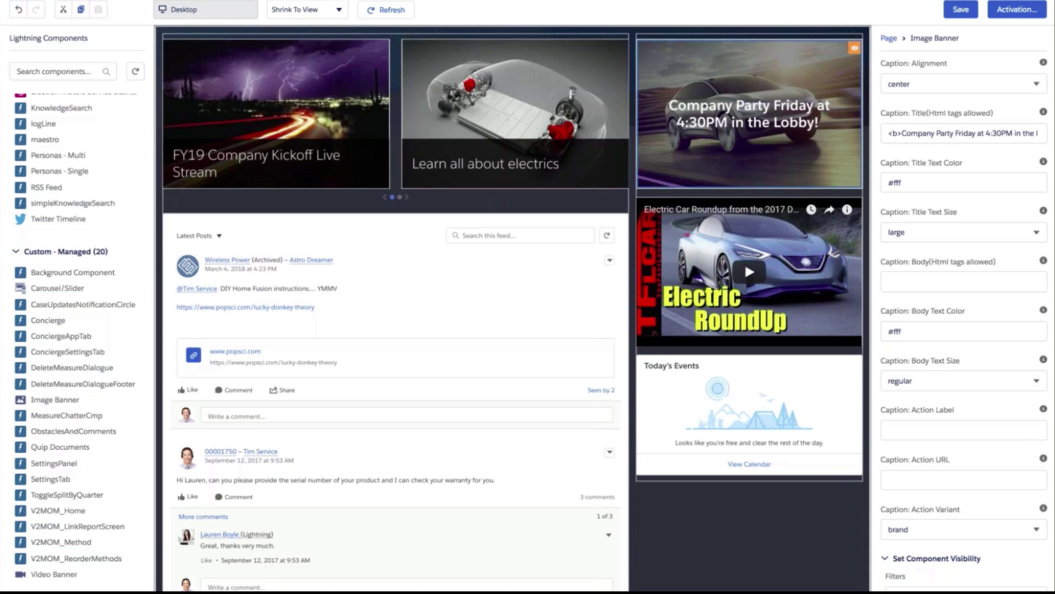
{"action": "left_click", "coordinate": [81, 11]}
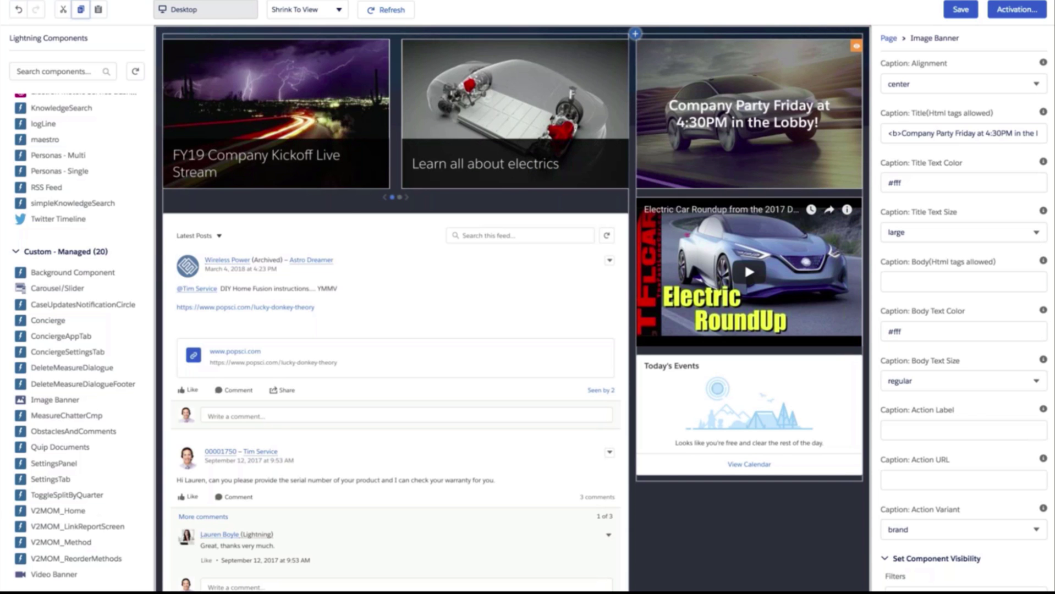
{"action": "key", "text": "ctrl+v"}
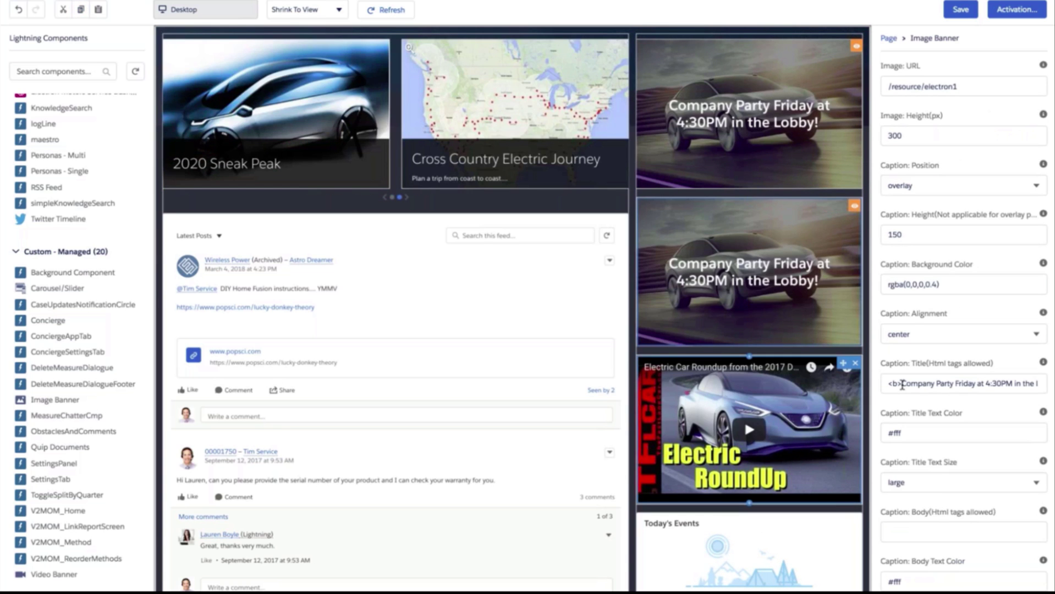
- Change the copied banner's caption title to "Have a great weekend. Take your team out for a lunch and expense it!", keeping the HTML tags
{"action": "left_click_drag", "start_coordinate": [902, 384], "coordinate": [1040, 383]}
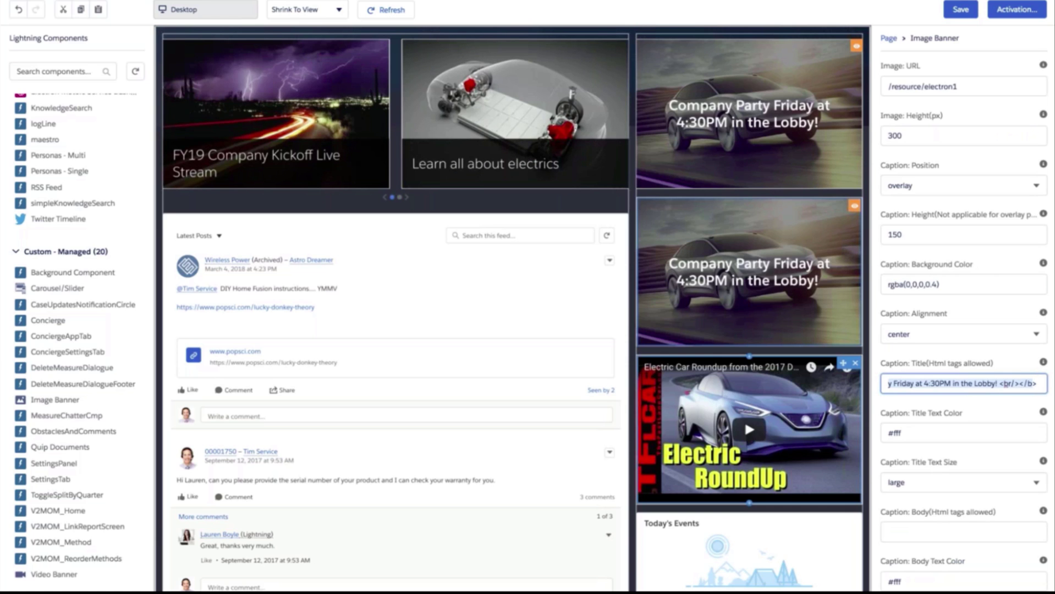
{"action": "type", "text": "H"}
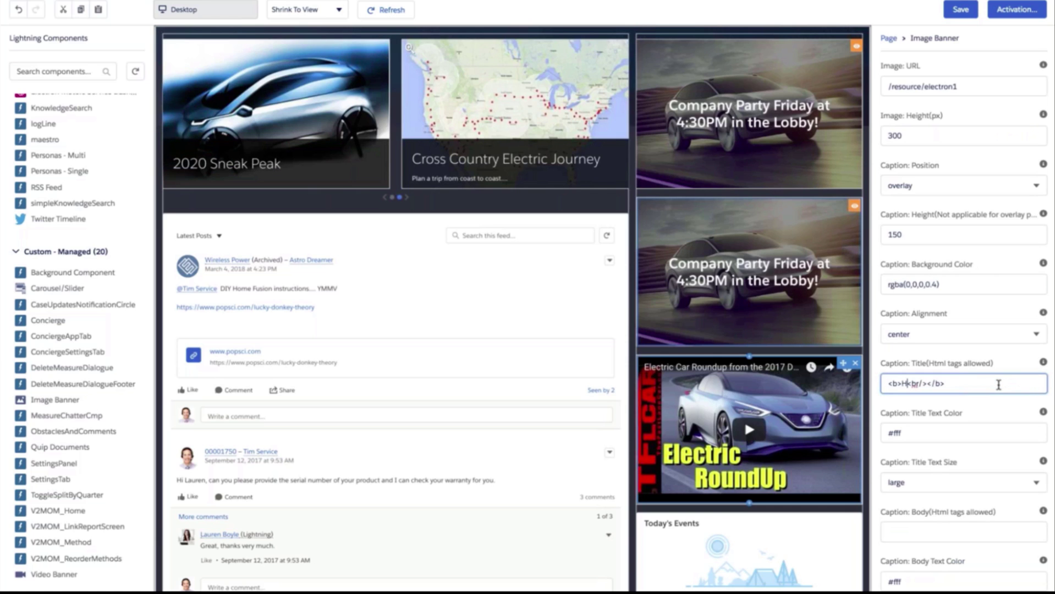
{"action": "type", "text": "ave a great weekend"}
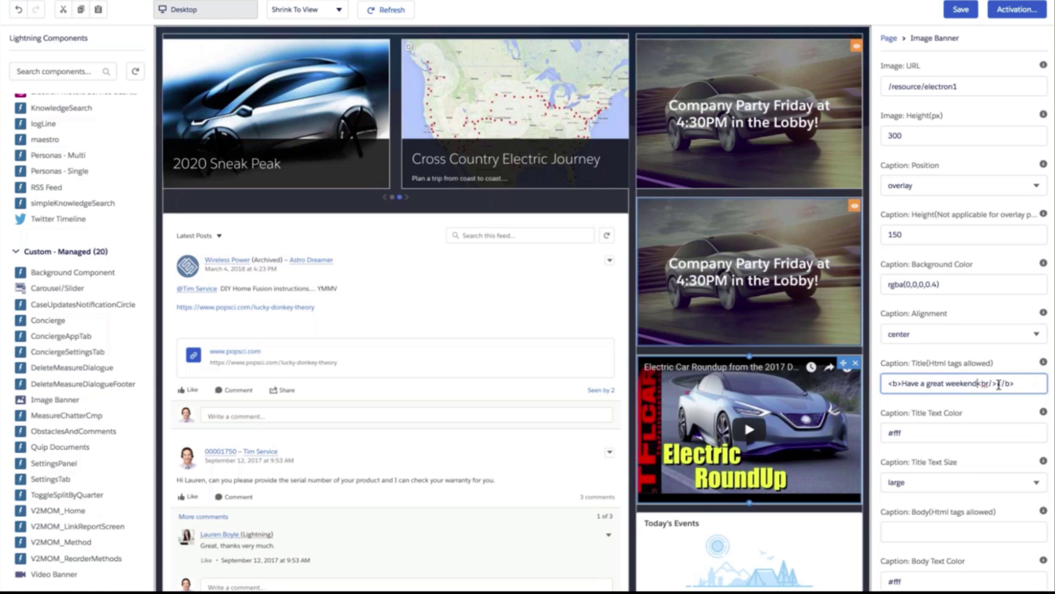
{"action": "type", "text": ". Take your t"}
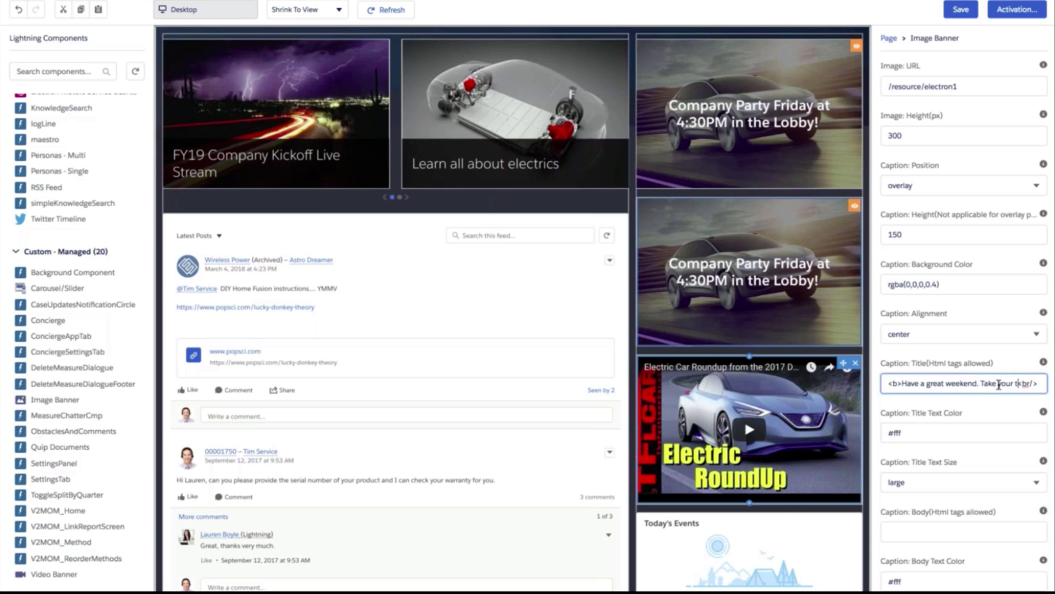
{"action": "type", "text": "eam out for "}
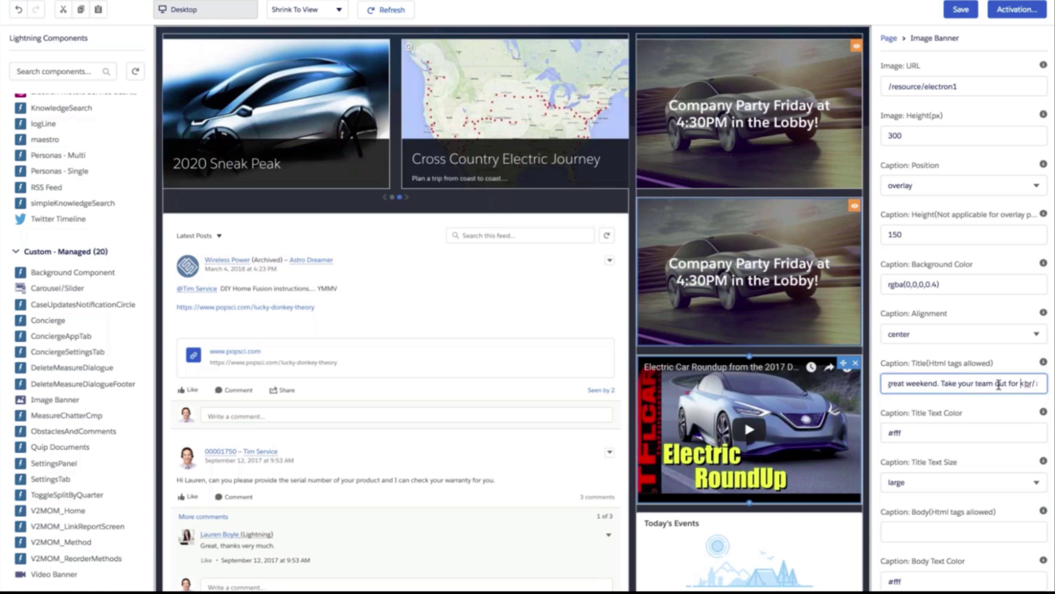
{"action": "type", "text": "a "}
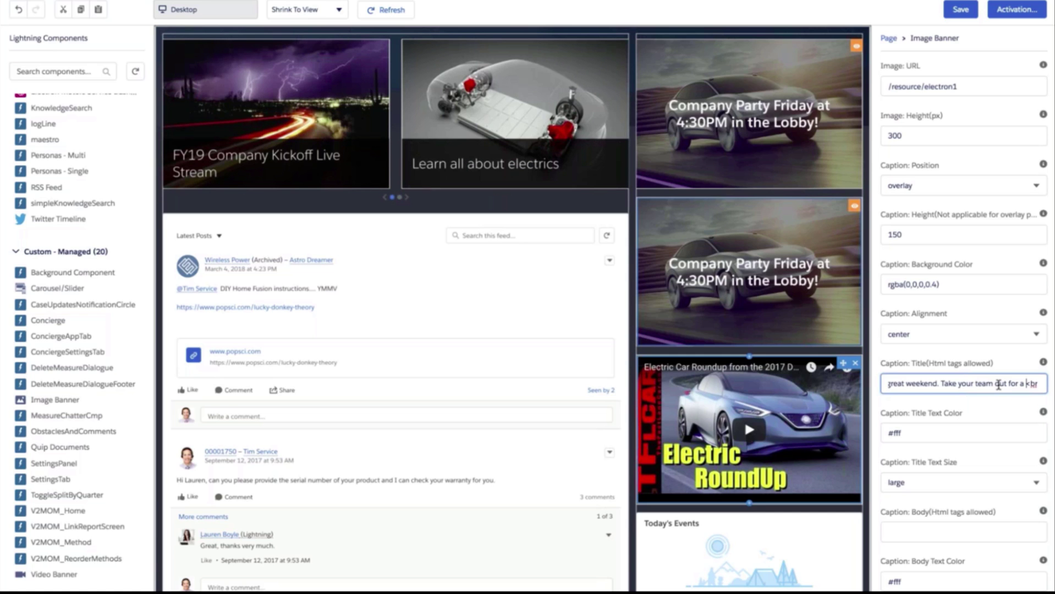
{"action": "type", "text": "lunch and ex"}
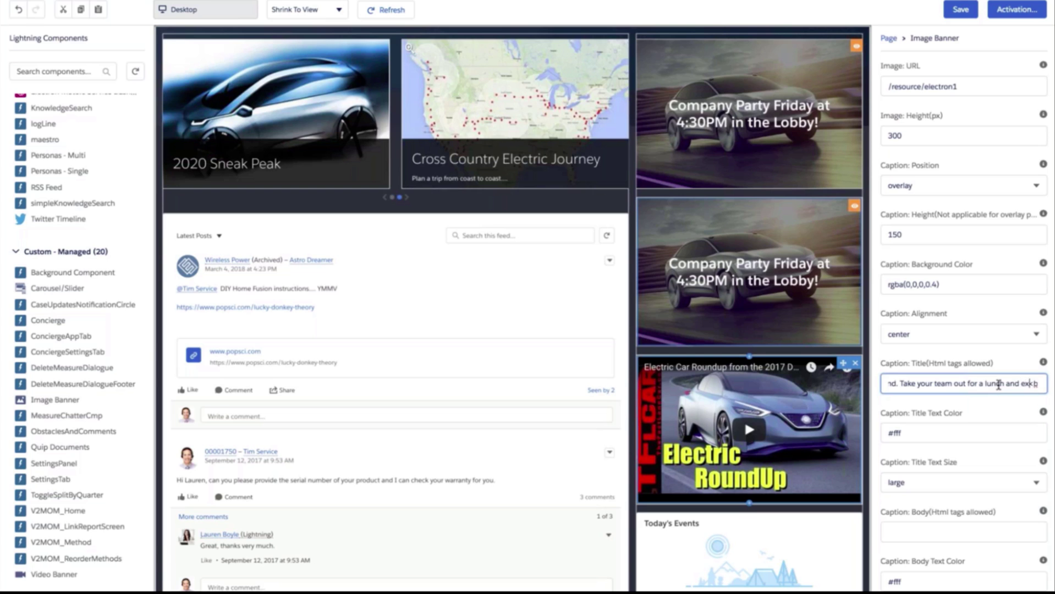
{"action": "type", "text": "pense it<br/><"}
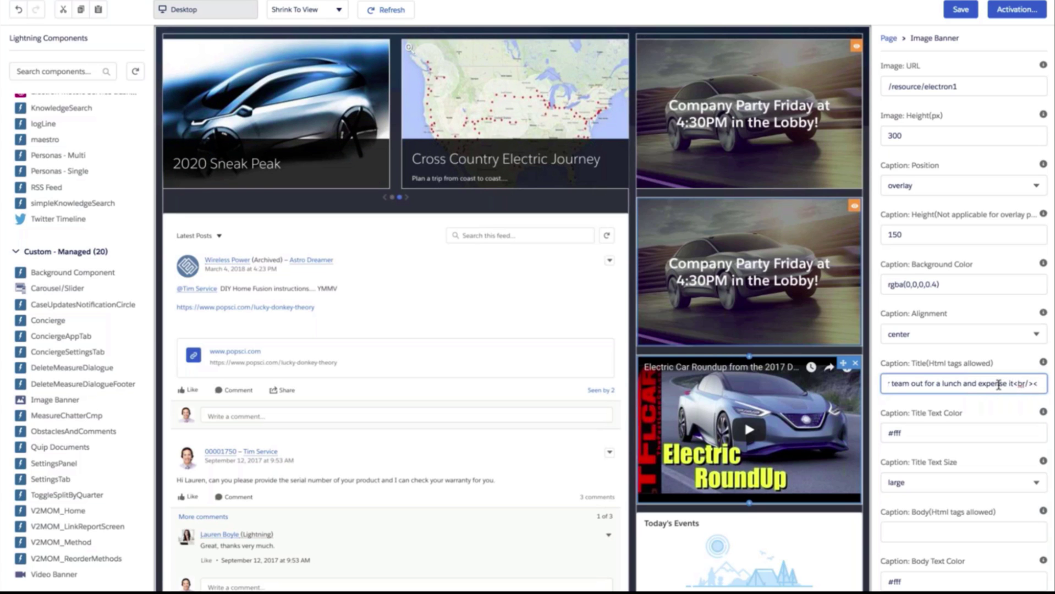
{"action": "key", "text": "shift+Tab"}
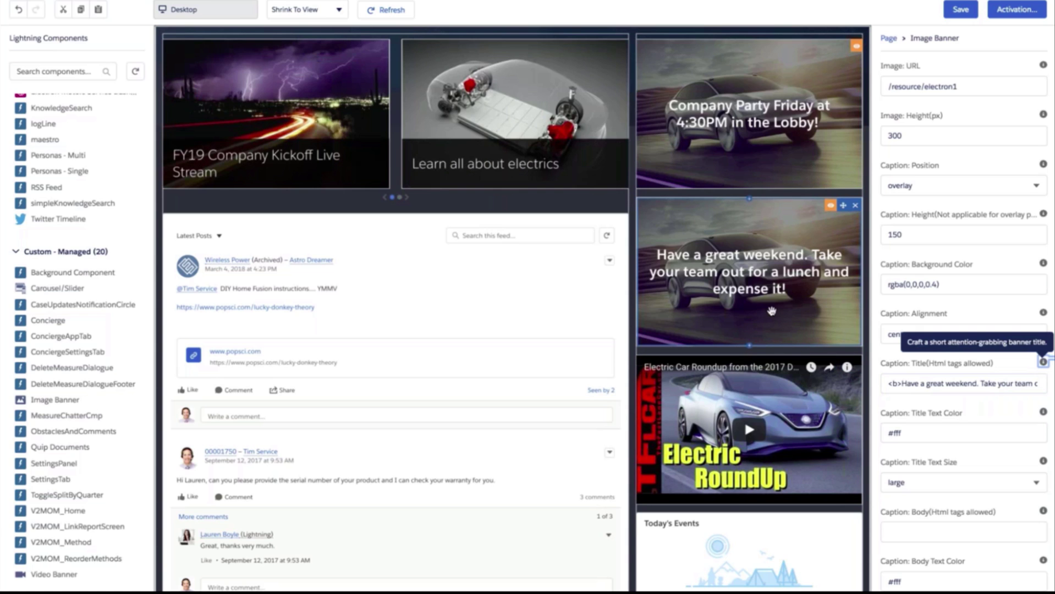
{"action": "scroll", "coordinate": [914, 324], "scroll_direction": "down", "scroll_amount": 1}
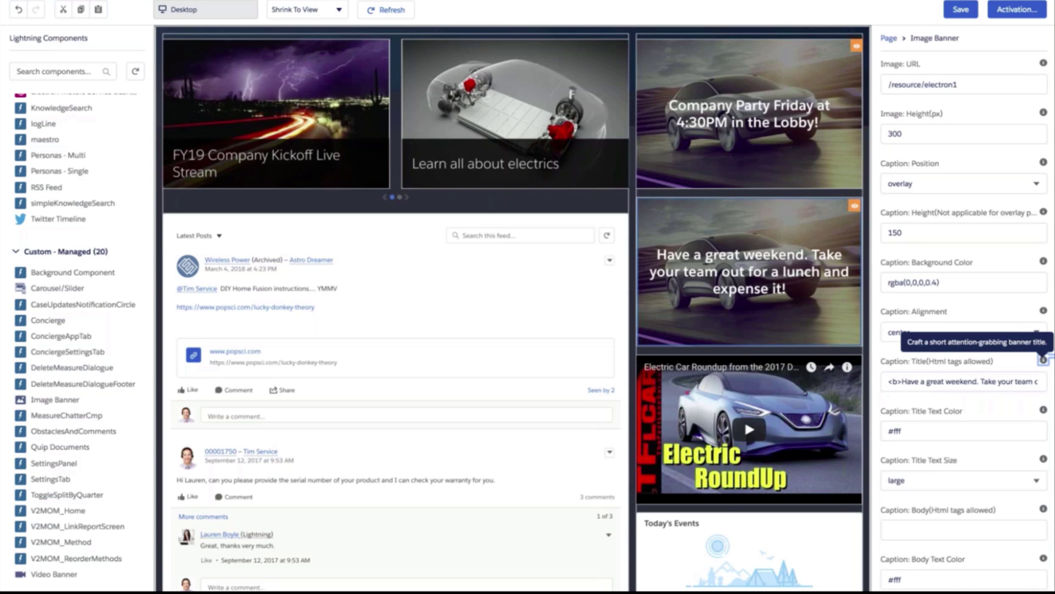
- Change the copied banner's visibility filter to User > Office Location Not Equal HQ and save the page
{"action": "scroll", "coordinate": [1043, 361], "scroll_direction": "down", "scroll_amount": 5}
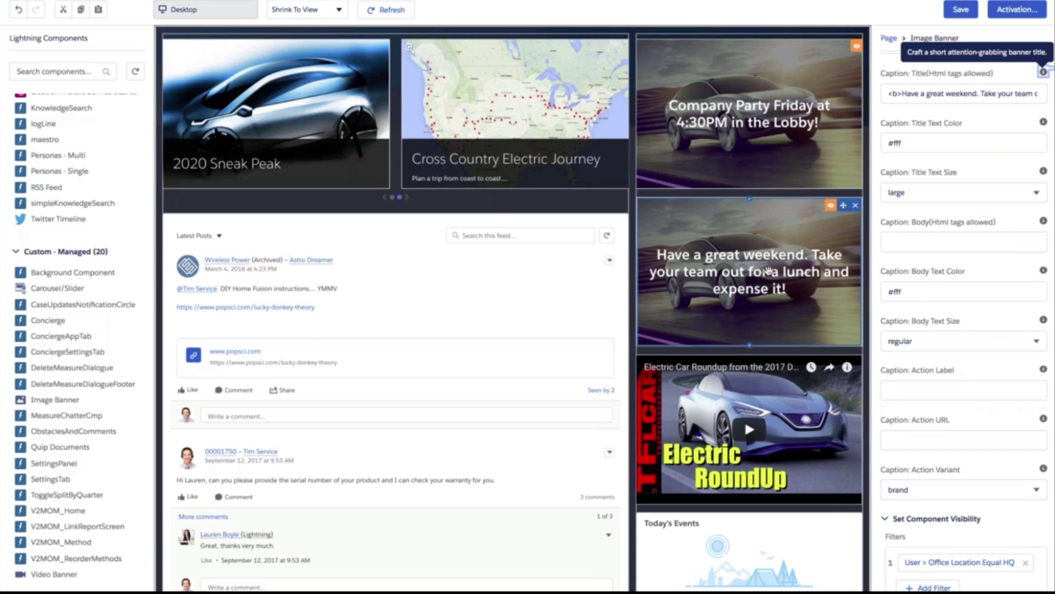
{"action": "left_click", "coordinate": [955, 564]}
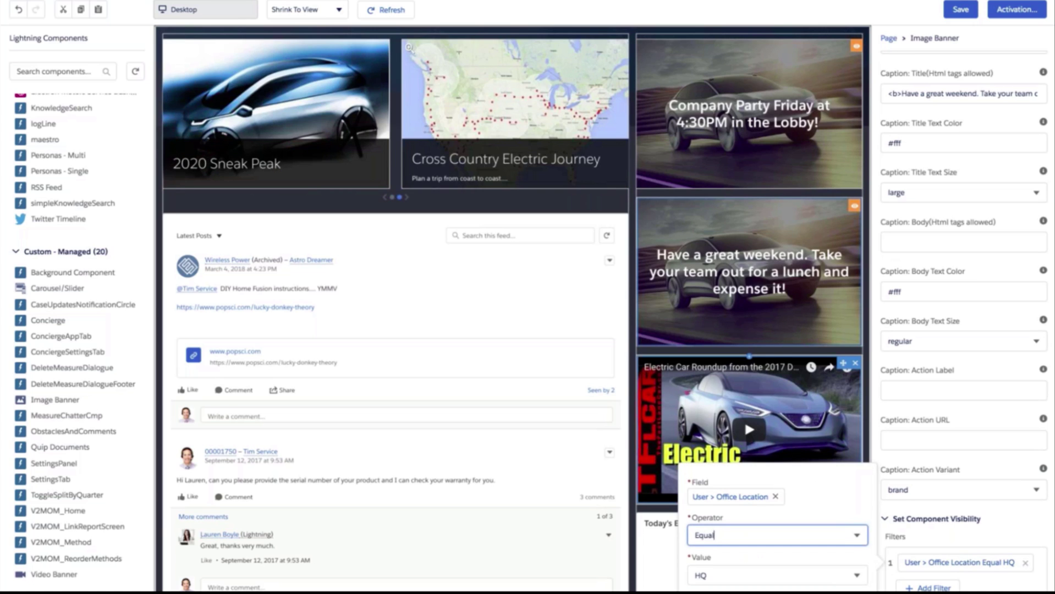
{"action": "left_click", "coordinate": [771, 535]}
{"action": "left_click", "coordinate": [742, 568]}
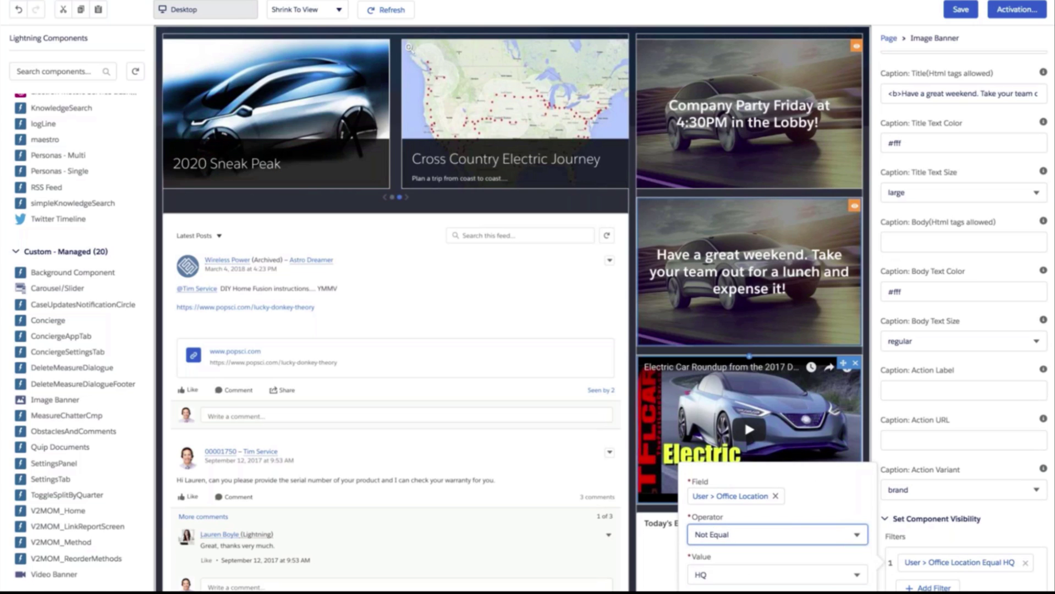
{"action": "key", "text": "Escape"}
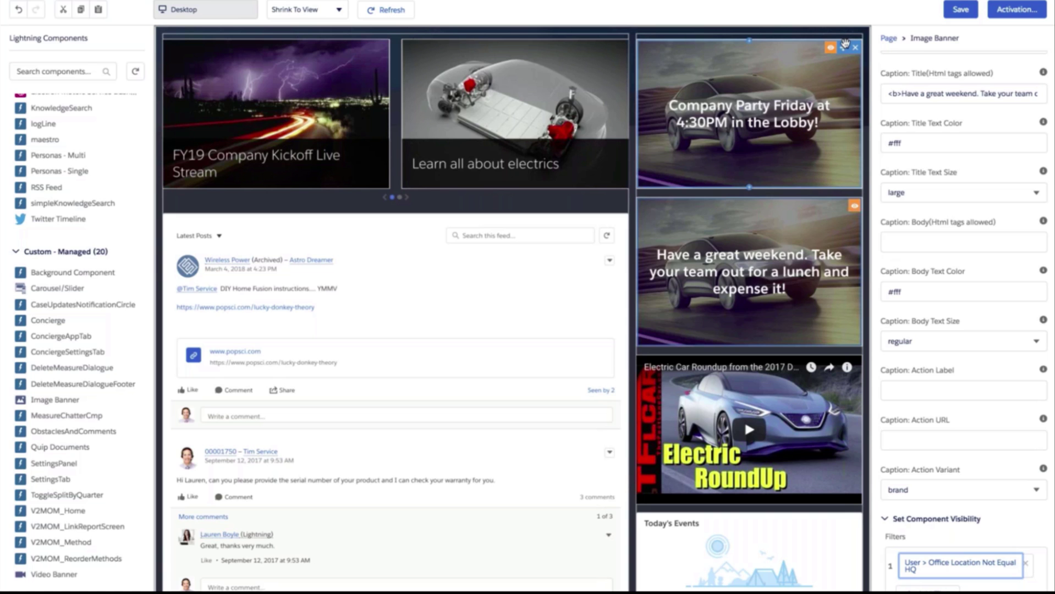
{"action": "key", "text": "ctrl+s"}
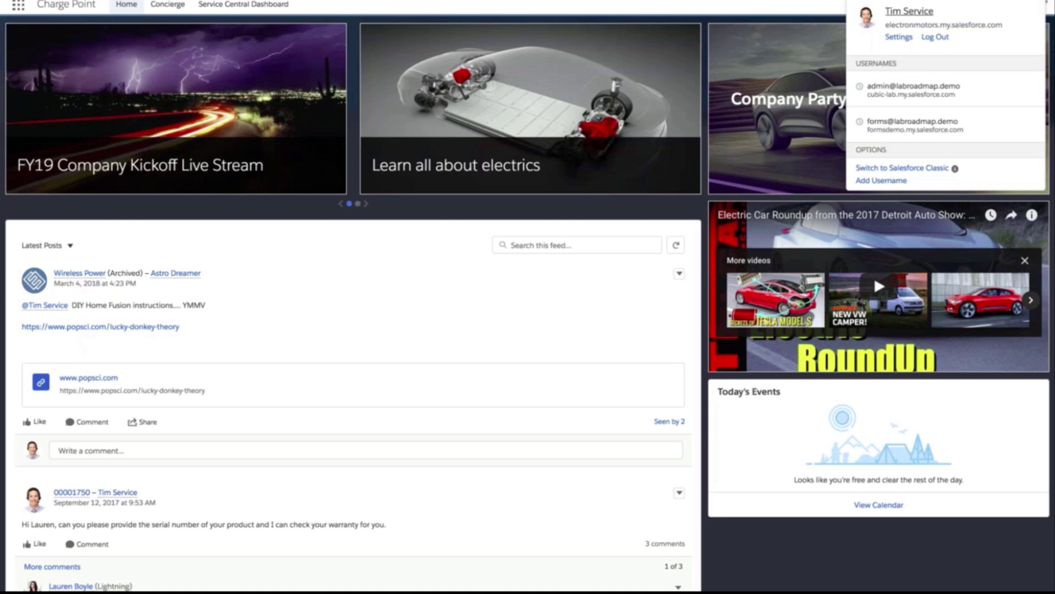
- Set the Office Location in the logged-in user's profile to NYC, save the record and return to the home page
{"action": "left_click", "coordinate": [909, 11]}
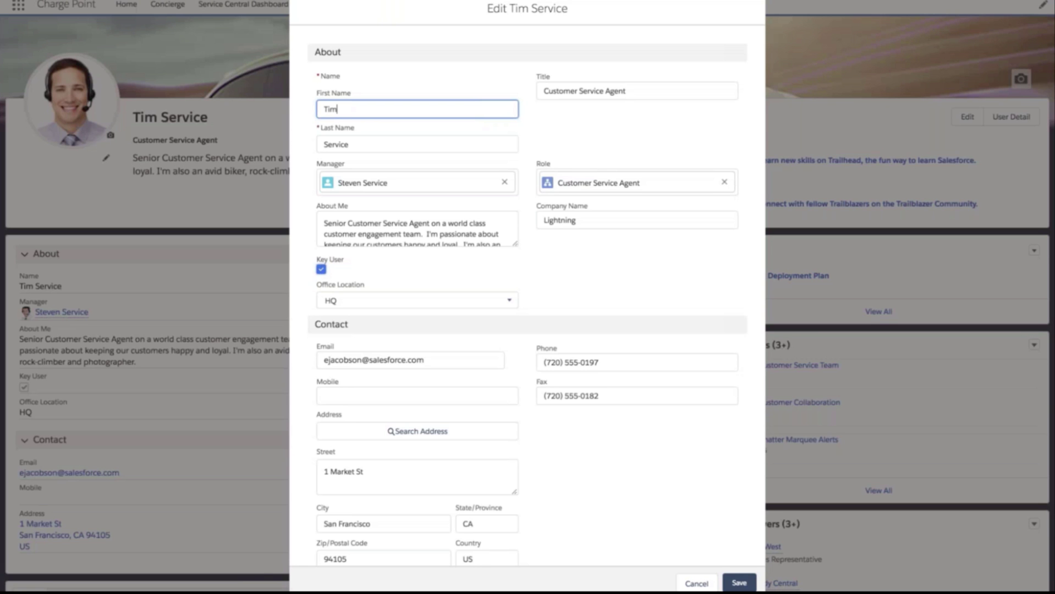
{"action": "left_click", "coordinate": [391, 301]}
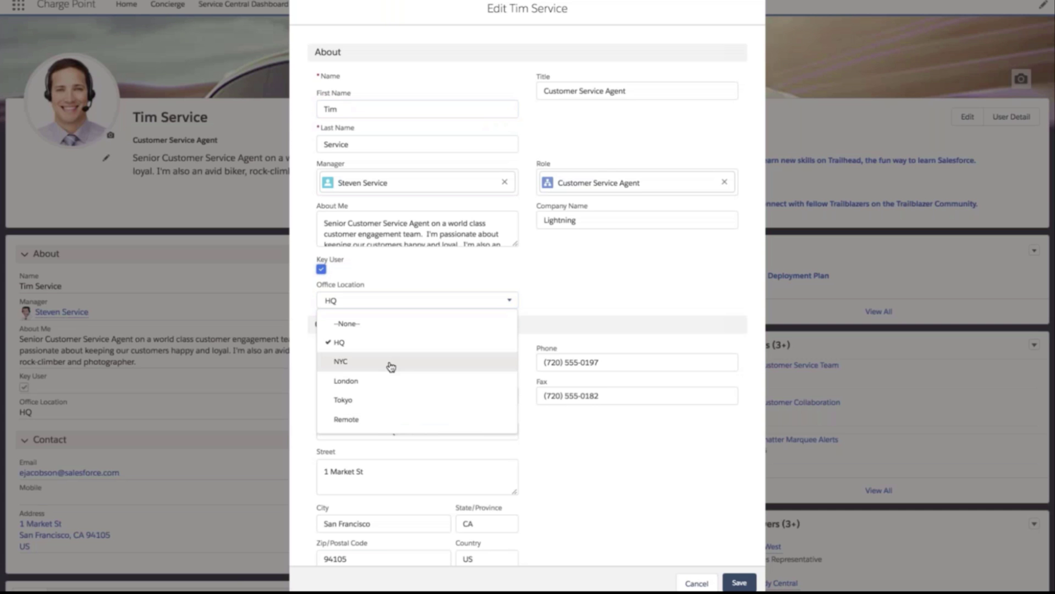
{"action": "left_click", "coordinate": [390, 363]}
{"action": "left_click", "coordinate": [738, 585]}
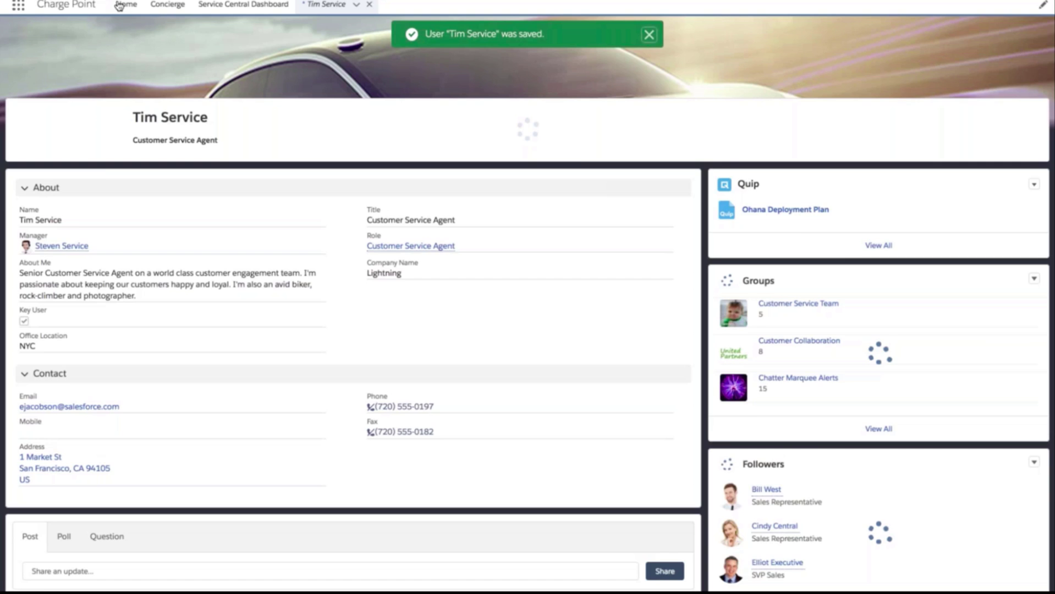
{"action": "left_click", "coordinate": [118, 6]}
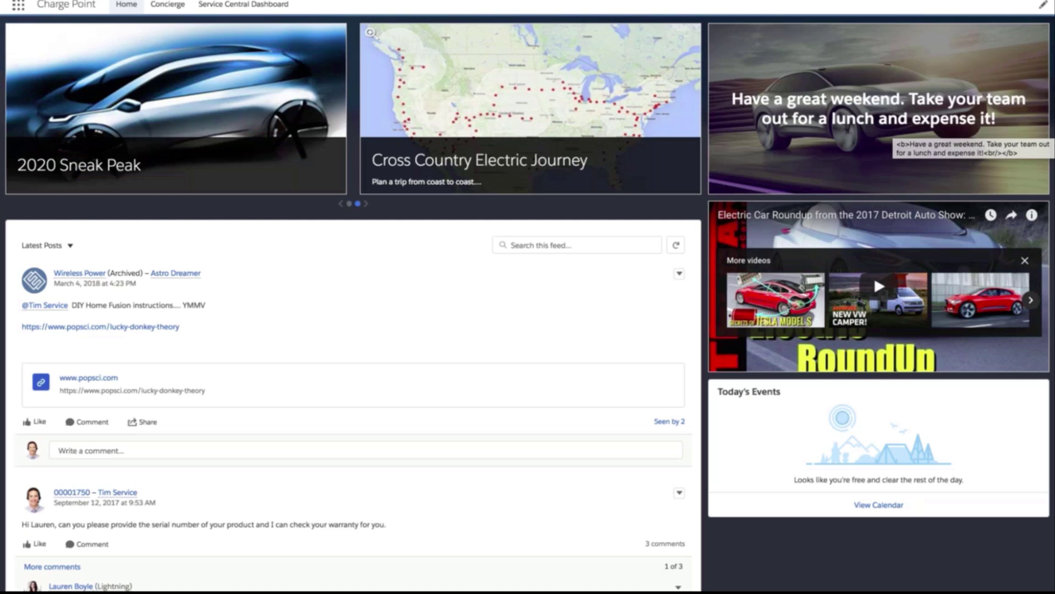
{"action": "key", "text": "super+Tab"}
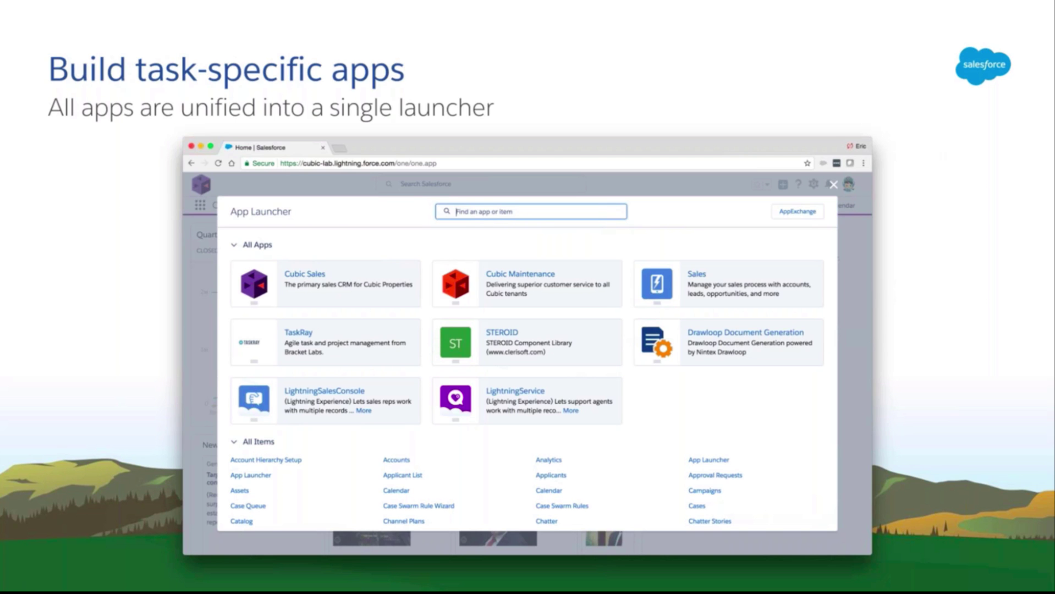
{"action": "key", "text": "Right"}
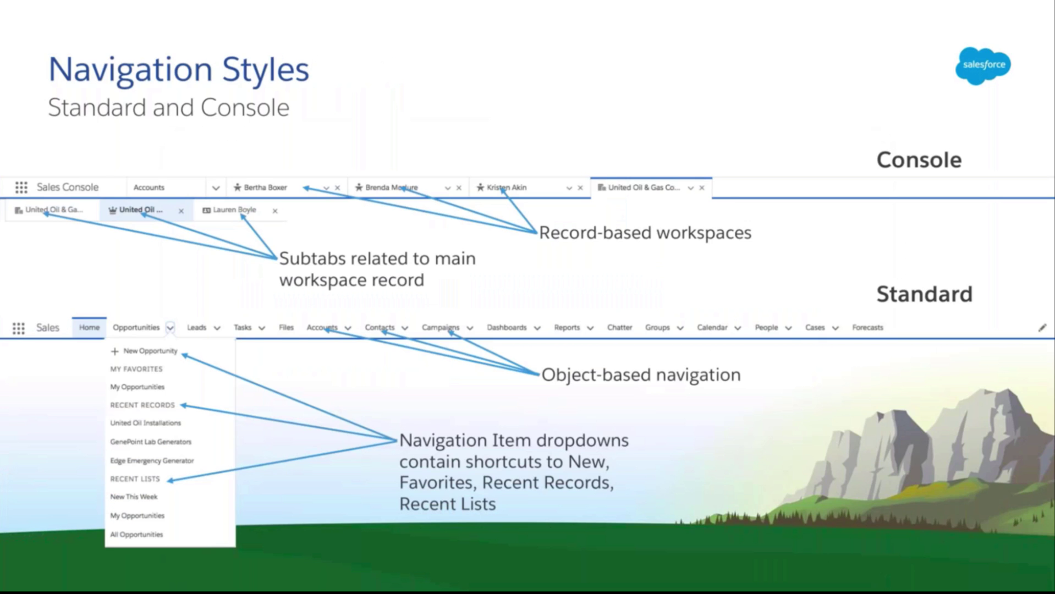